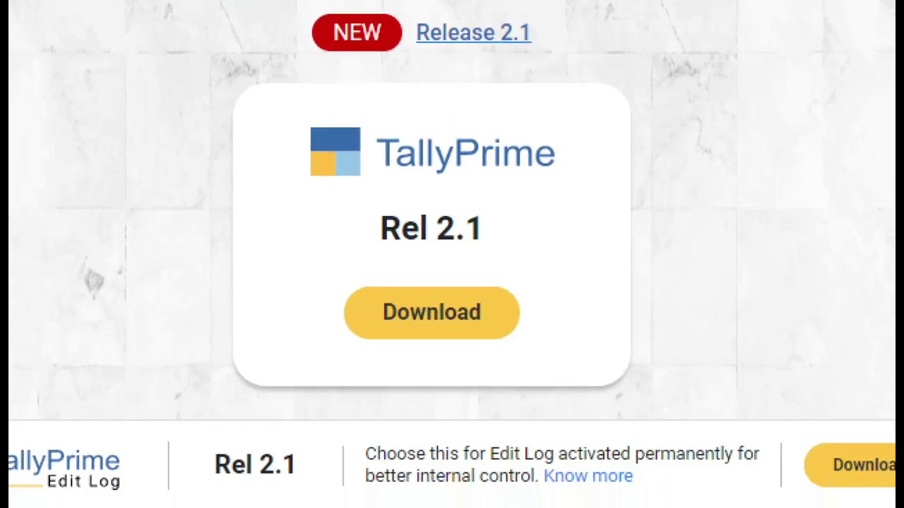
# Bring up TallyPrime's License Information, showing Educational Mode with No License, and highlight the status
pyautogui.click(443, 329)
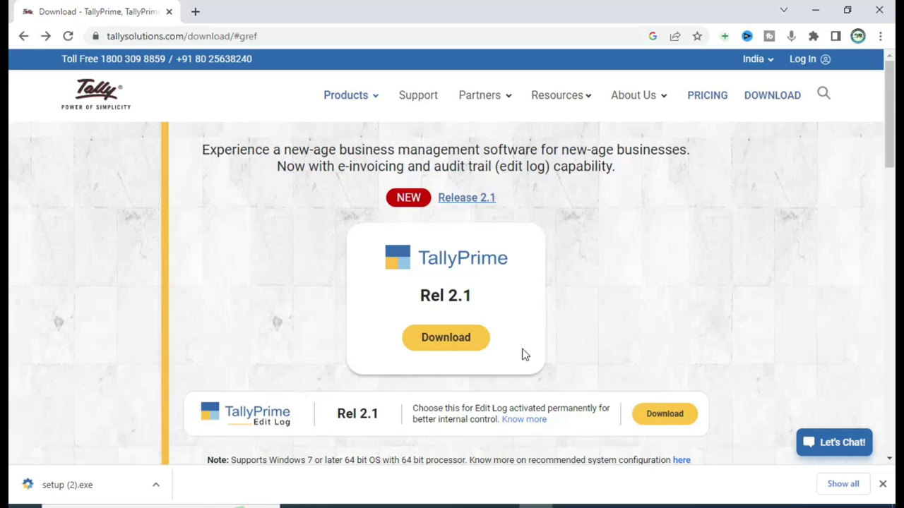
pyautogui.click(606, 505)
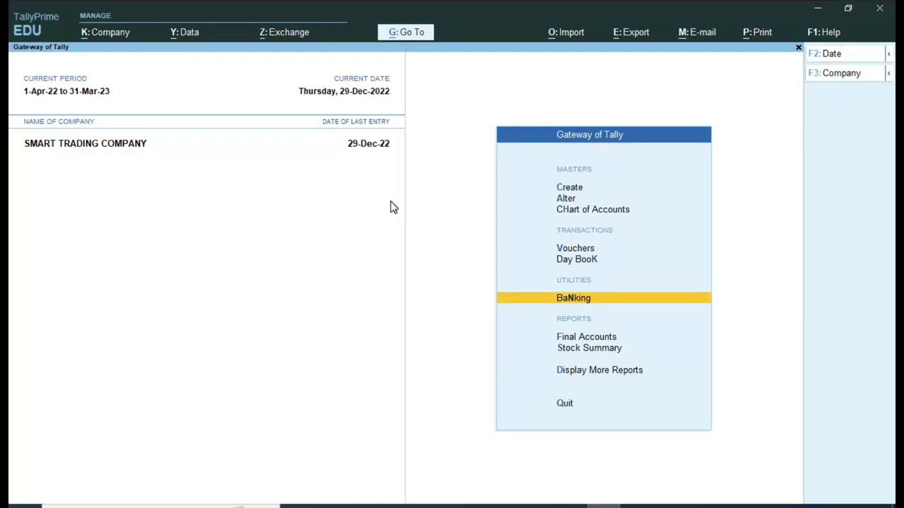
pyautogui.click(29, 32)
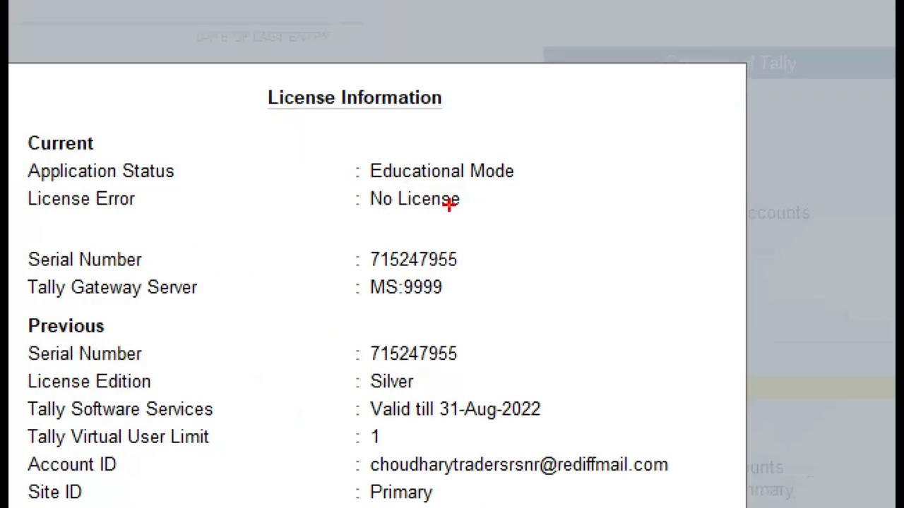
pyautogui.click(449, 204)
pyautogui.moveTo(16, 122)
pyautogui.mouseDown()
pyautogui.moveTo(44, 172)
pyautogui.moveTo(556, 188)
pyautogui.mouseUp()
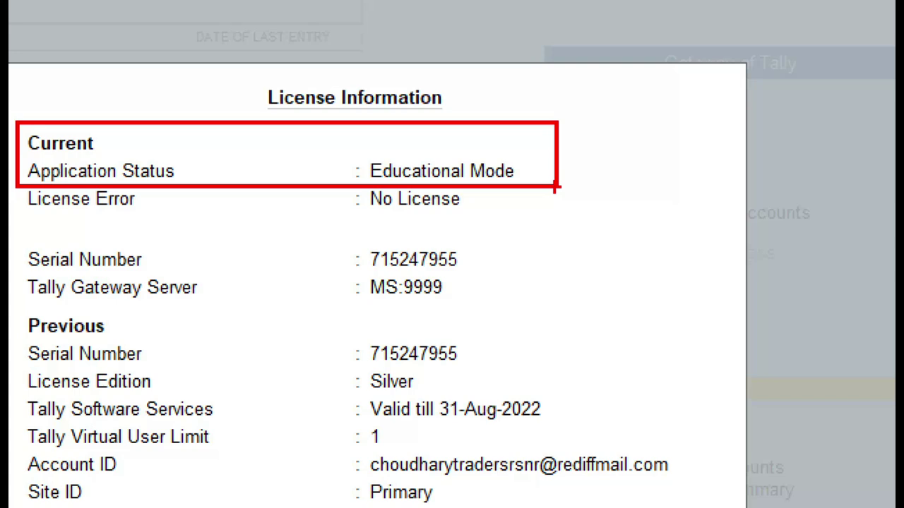
# Leave License Information and return to the Gateway of Tally for SMART TRADING COMPANY
pyautogui.press('Escape')
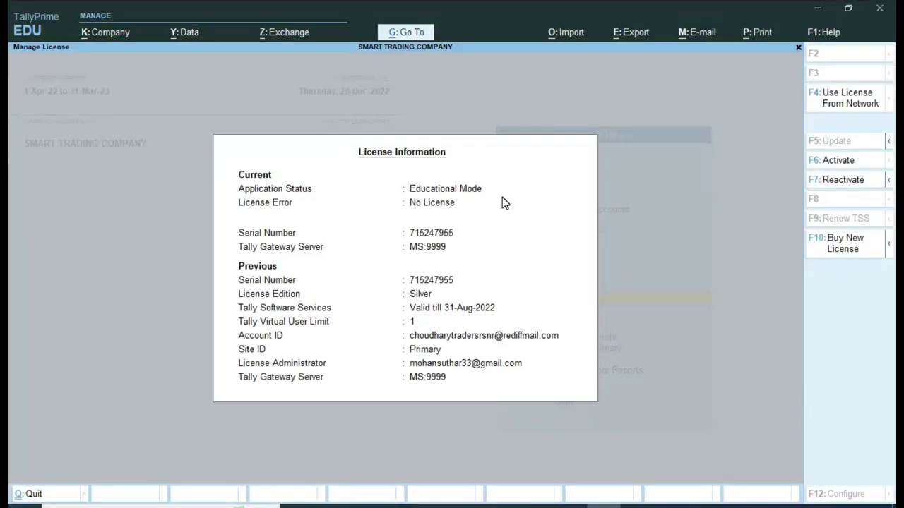
pyautogui.click(515, 203)
pyautogui.press('Escape')
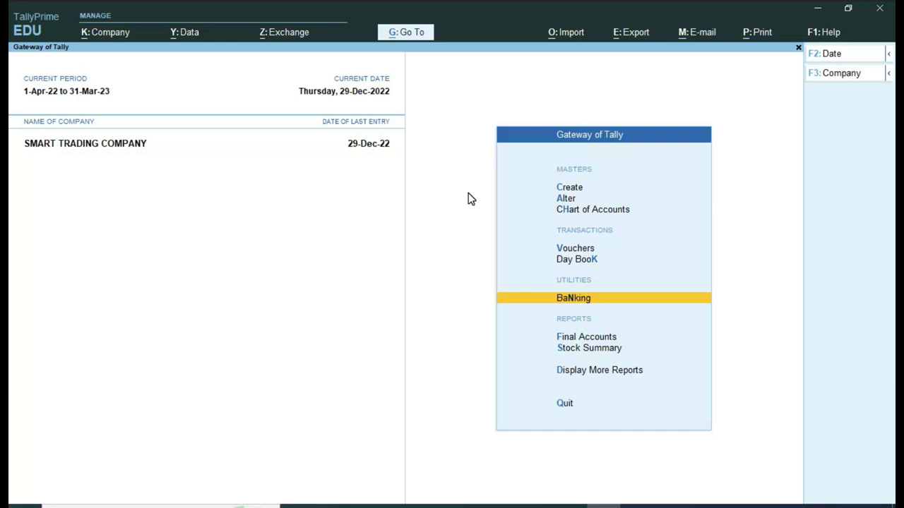
# Start a blank Journal voucher No. 1 from the Gateway of Tally's voucher entry
pyautogui.press('Up')
pyautogui.press('Up')
pyautogui.press('Return')
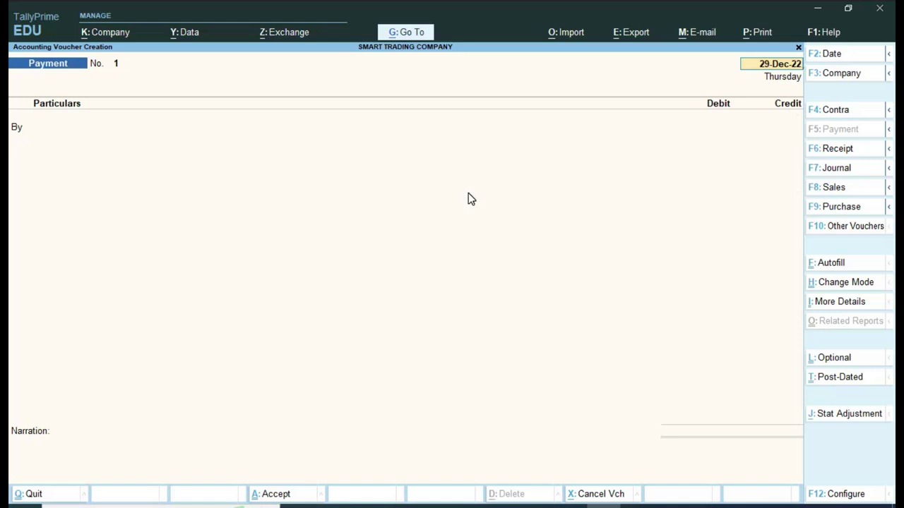
pyautogui.press('F7')
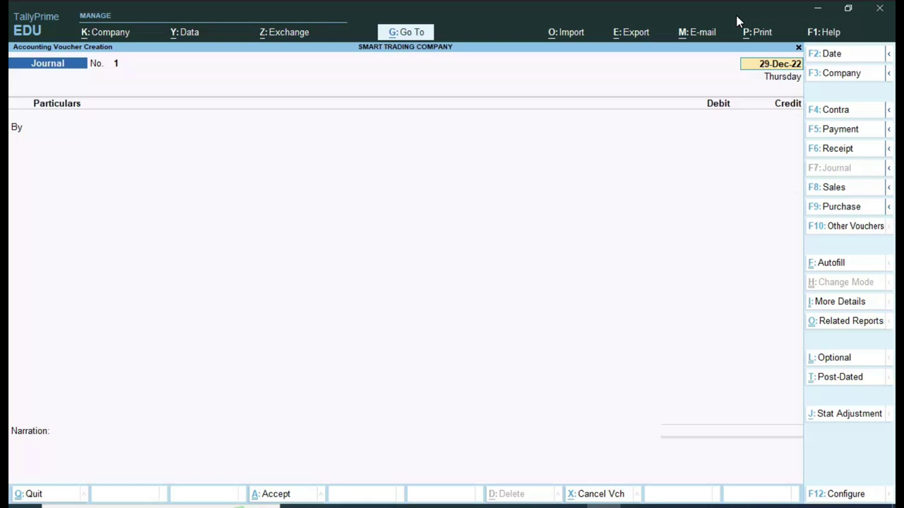
pyautogui.press('F2')
# Adjust the voucher date through trial entries (1.2, 2.12) until it reads 31-Dec-22
pyautogui.write('1.2')
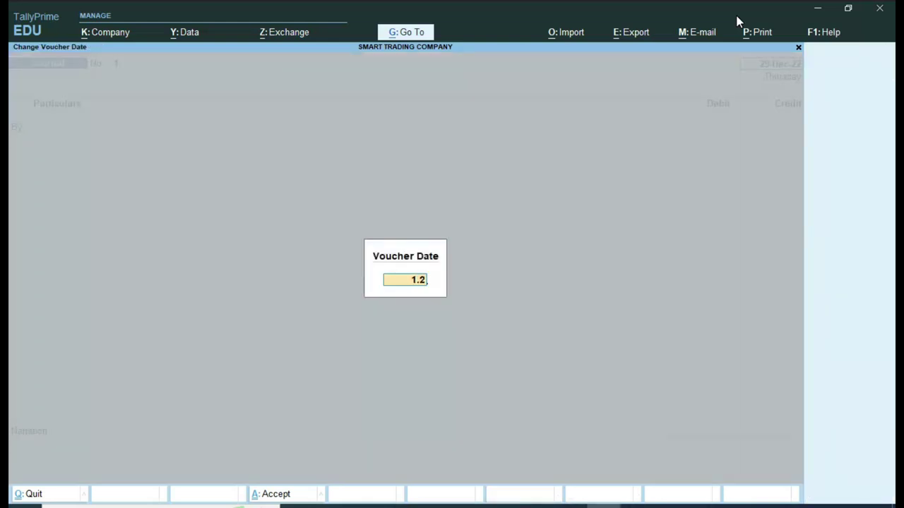
pyautogui.press('Return')
pyautogui.press('Return')
pyautogui.press('Return')
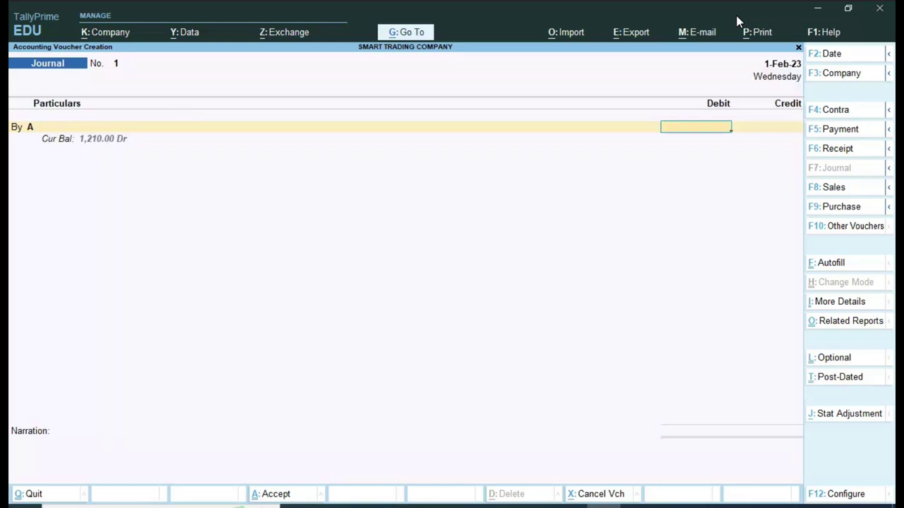
pyautogui.press('F2')
pyautogui.write('2.12')
pyautogui.press('Return')
pyautogui.press('F2')
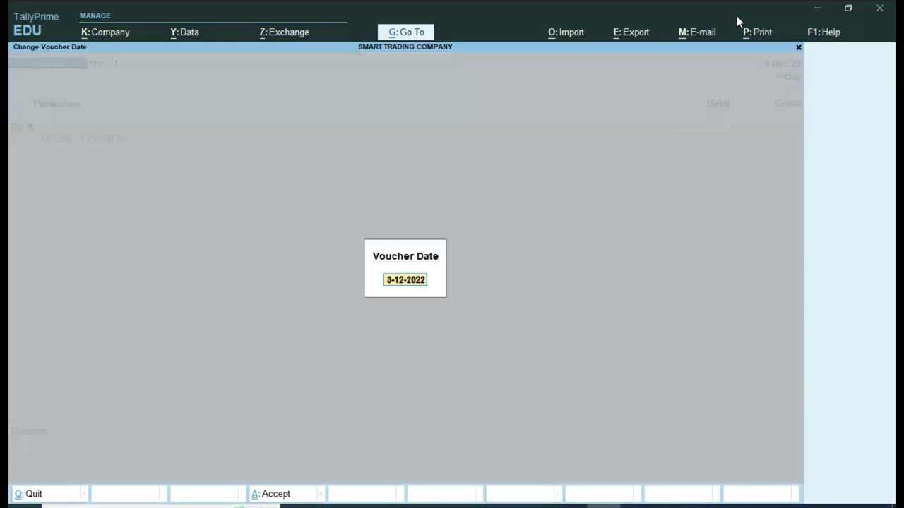
pyautogui.write('3.12')
pyautogui.press('BackSpace')
pyautogui.press('BackSpace')
pyautogui.press('BackSpace')
pyautogui.press('BackSpace')
pyautogui.write('31.12')
pyautogui.press('Return')
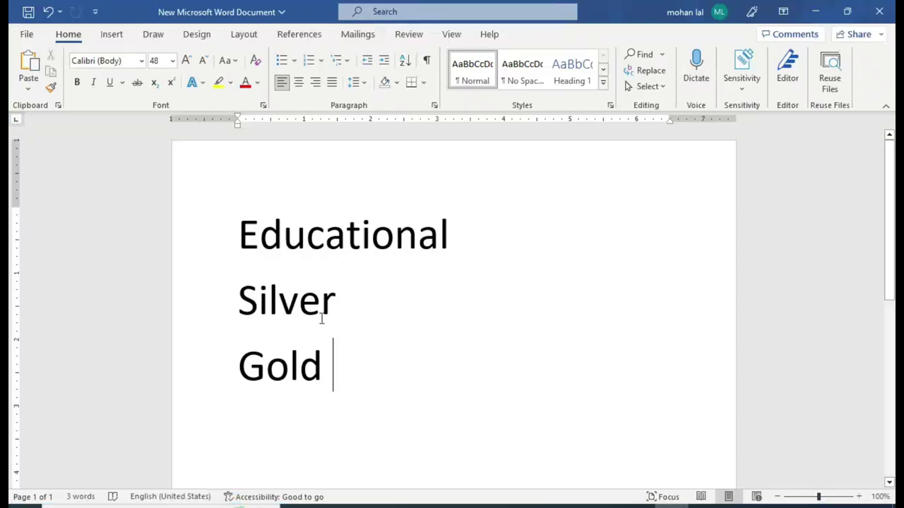
# Select the word Educational in Word, then place the cursor after Silver
pyautogui.moveTo(235, 233); pyautogui.dragTo(466, 230)
pyautogui.click(344, 311)
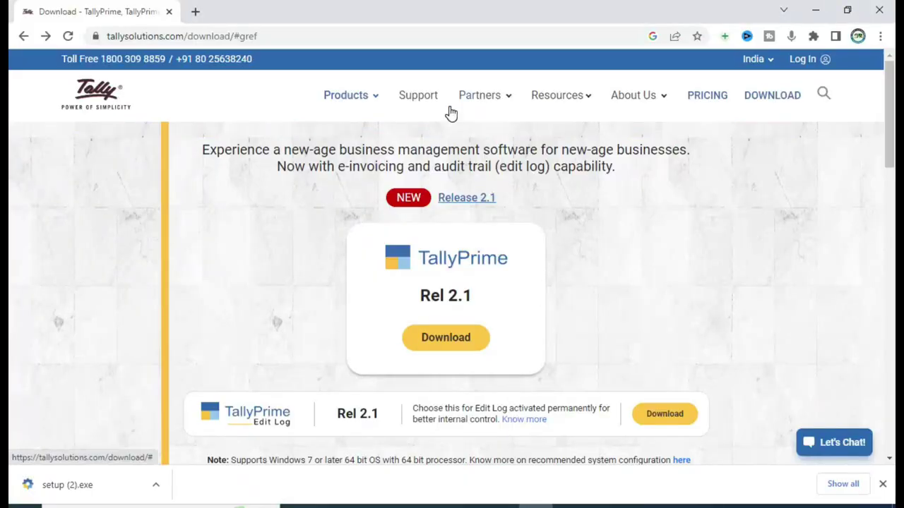
# Go to Tally's pricing page and review the cards: Silver INR 18,000, Gold INR 54,000
pyautogui.click(711, 102)
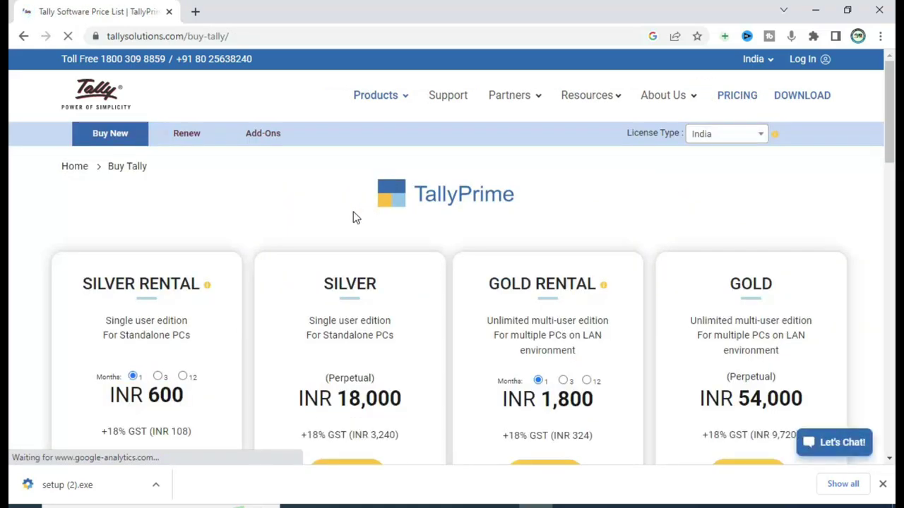
pyautogui.scroll(-1, 357, 222)
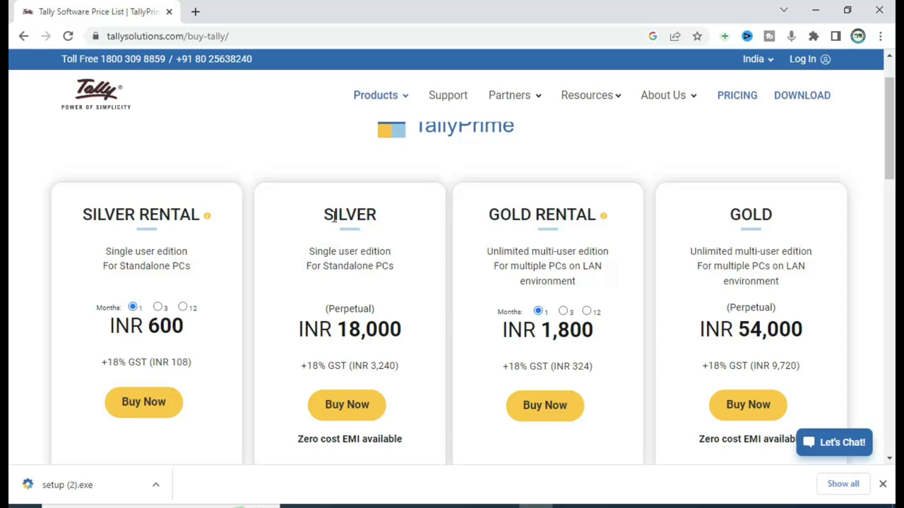
pyautogui.scroll(-1, 336, 223)
pyautogui.scroll(2, 343, 228)
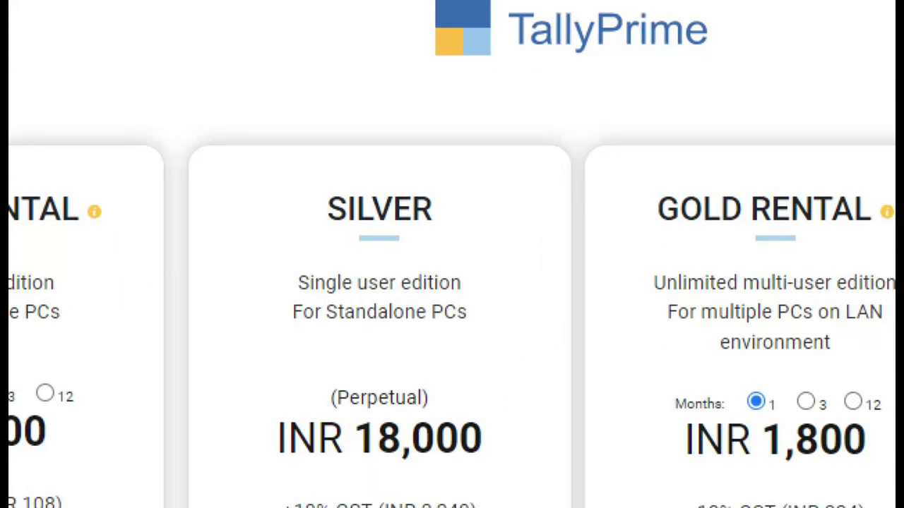
pyautogui.click(319, 359)
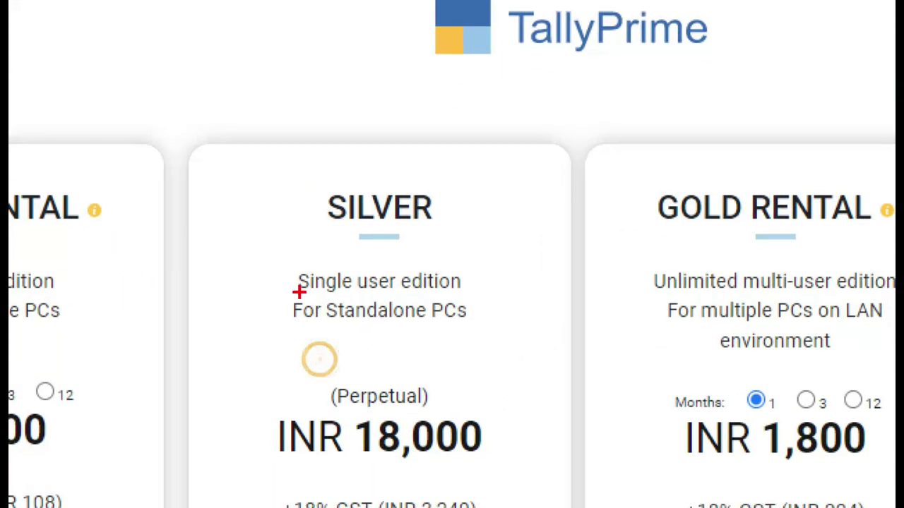
pyautogui.moveTo(259, 249)
pyautogui.mouseDown()
pyautogui.moveTo(321, 346)
pyautogui.moveTo(515, 349)
pyautogui.moveTo(460, 216)
pyautogui.moveTo(295, 239)
pyautogui.moveTo(261, 271)
pyautogui.mouseUp()
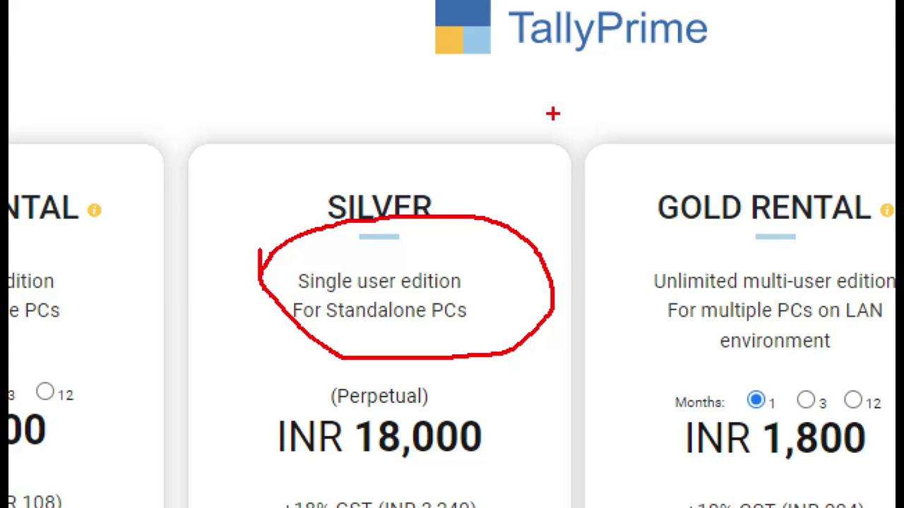
pyautogui.press('Escape')
pyautogui.scroll(-1, 364, 399)
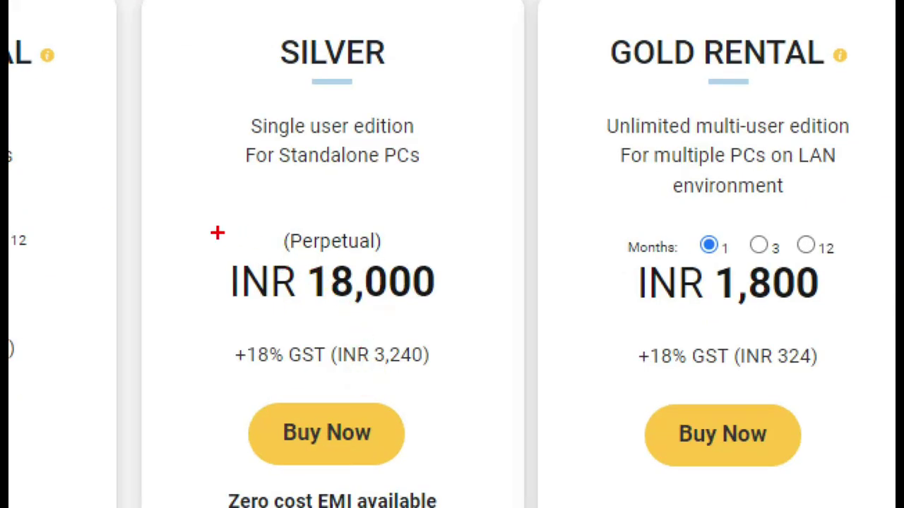
pyautogui.moveTo(191, 211)
pyautogui.mouseDown()
pyautogui.moveTo(298, 311)
pyautogui.moveTo(437, 317)
pyautogui.moveTo(462, 357)
pyautogui.moveTo(475, 471)
pyautogui.mouseUp()
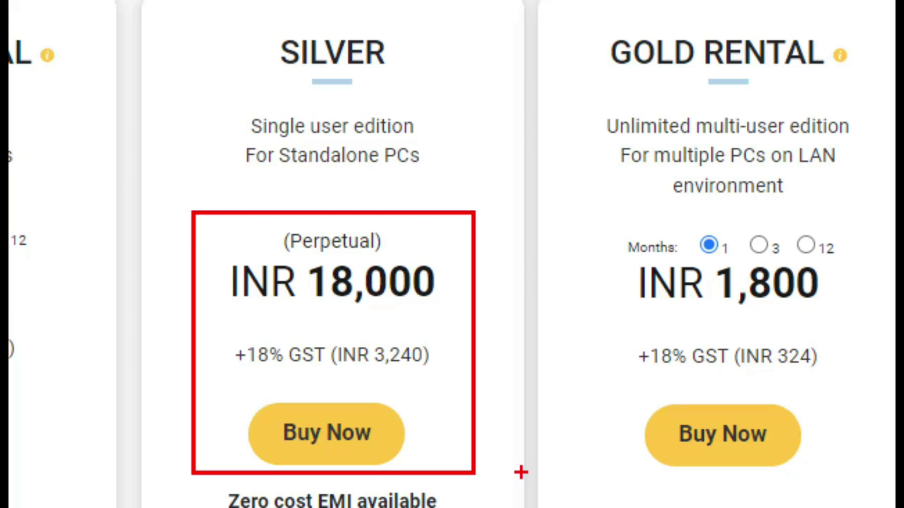
pyautogui.moveTo(250, 384); pyautogui.dragTo(448, 387)
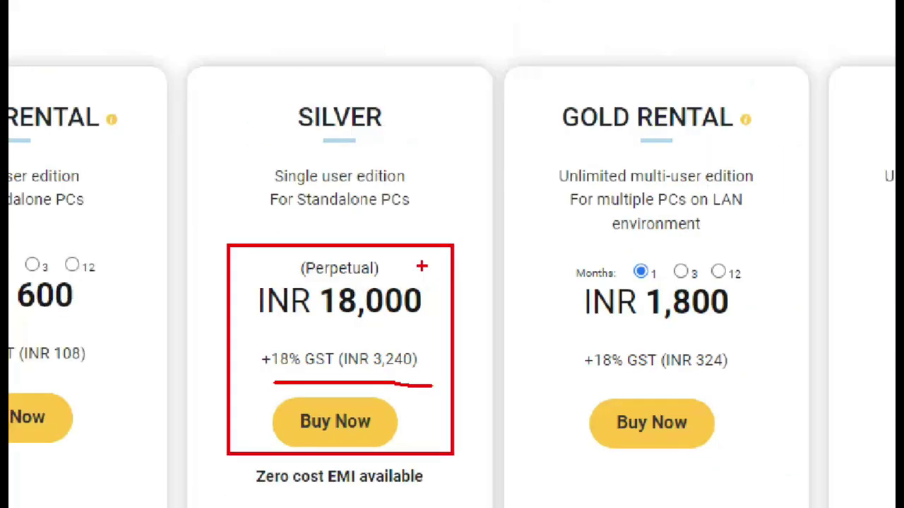
pyautogui.press('Escape')
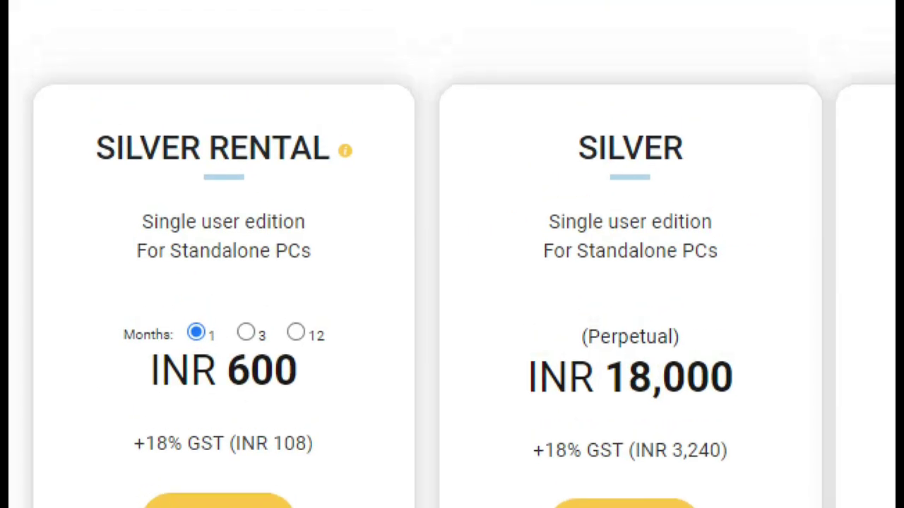
pyautogui.click(80, 280)
pyautogui.moveTo(54, 113)
pyautogui.mouseDown()
pyautogui.moveTo(395, 197)
pyautogui.moveTo(127, 95)
pyautogui.moveTo(33, 139)
pyautogui.mouseUp()
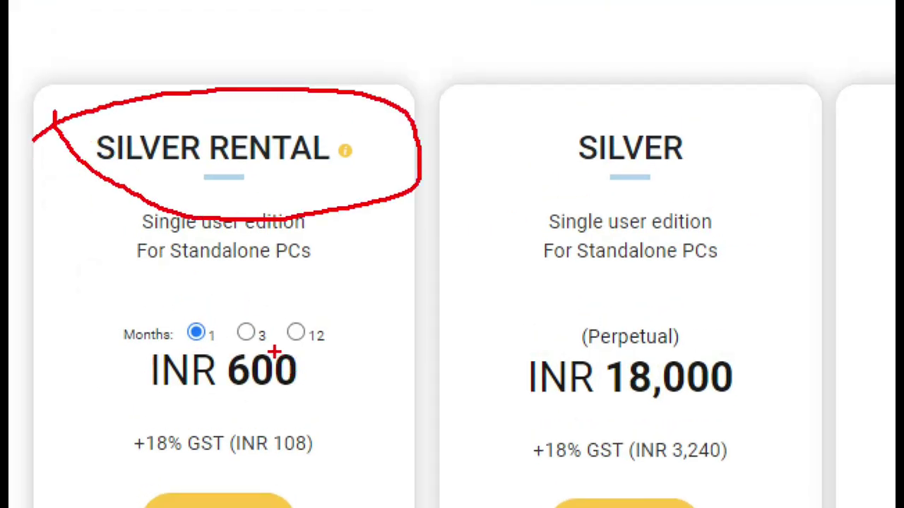
pyautogui.moveTo(100, 294)
pyautogui.mouseDown()
pyautogui.moveTo(107, 370)
pyautogui.moveTo(339, 444)
pyautogui.moveTo(236, 289)
pyautogui.moveTo(84, 311)
pyautogui.mouseUp()
pyautogui.click(202, 319)
pyautogui.click(252, 322)
pyautogui.moveTo(296, 331); pyautogui.dragTo(329, 306)
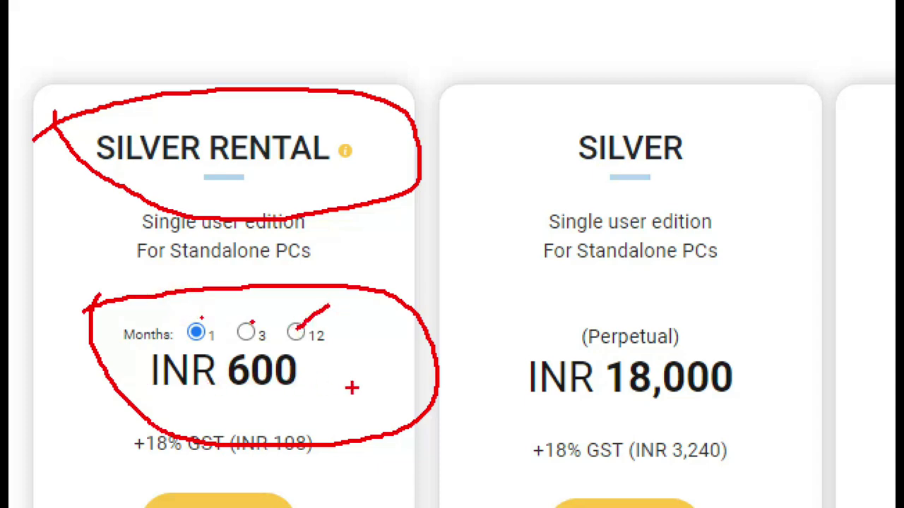
pyautogui.press('Escape')
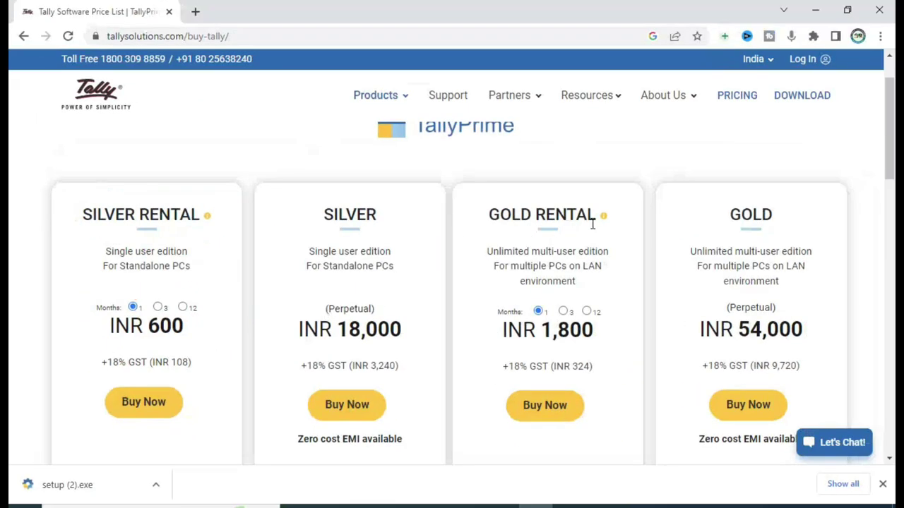
pyautogui.hotkey('ctrl', '1')
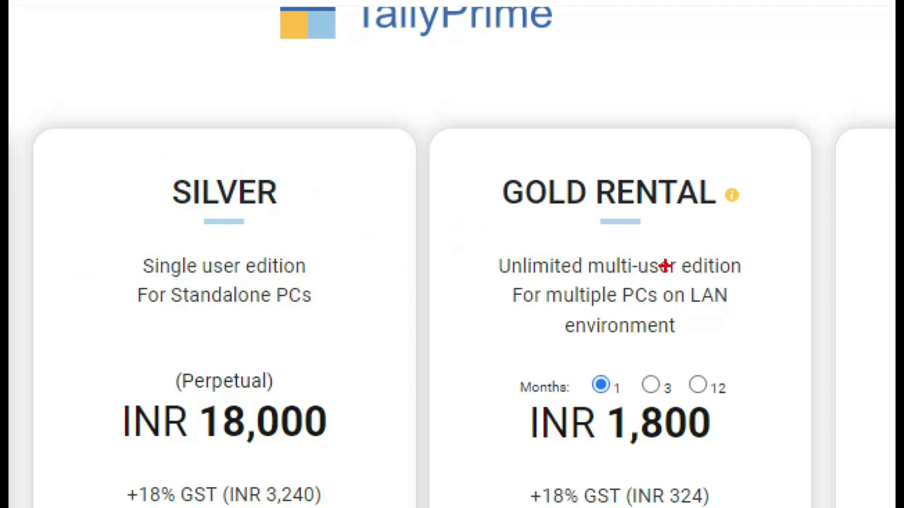
pyautogui.press('Escape')
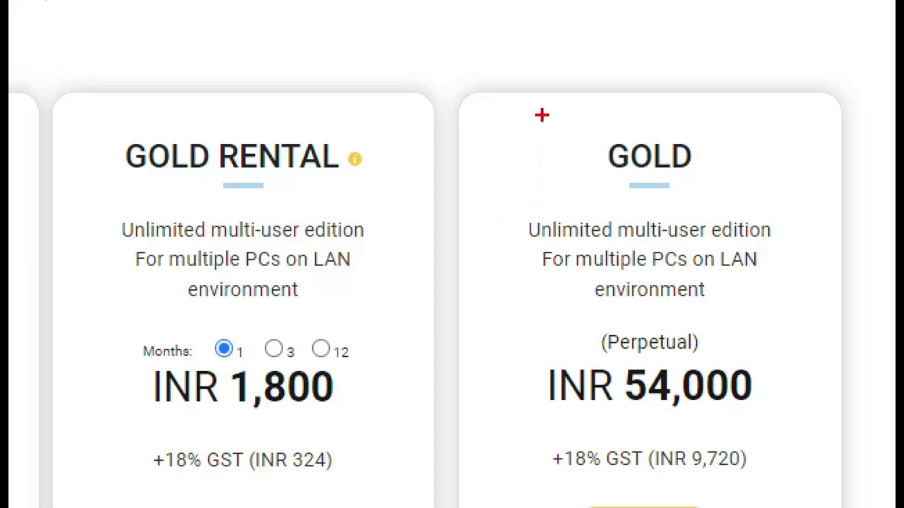
pyautogui.moveTo(543, 111)
pyautogui.mouseDown()
pyautogui.moveTo(545, 160)
pyautogui.moveTo(667, 201)
pyautogui.moveTo(726, 119)
pyautogui.moveTo(538, 129)
pyautogui.mouseUp()
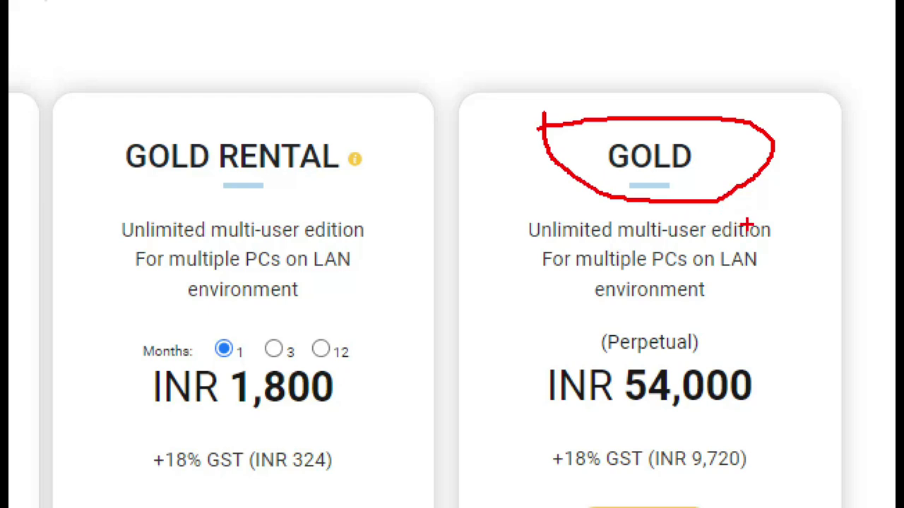
pyautogui.moveTo(738, 155)
pyautogui.mouseDown()
pyautogui.moveTo(755, 184)
pyautogui.moveTo(833, 139)
pyautogui.mouseUp()
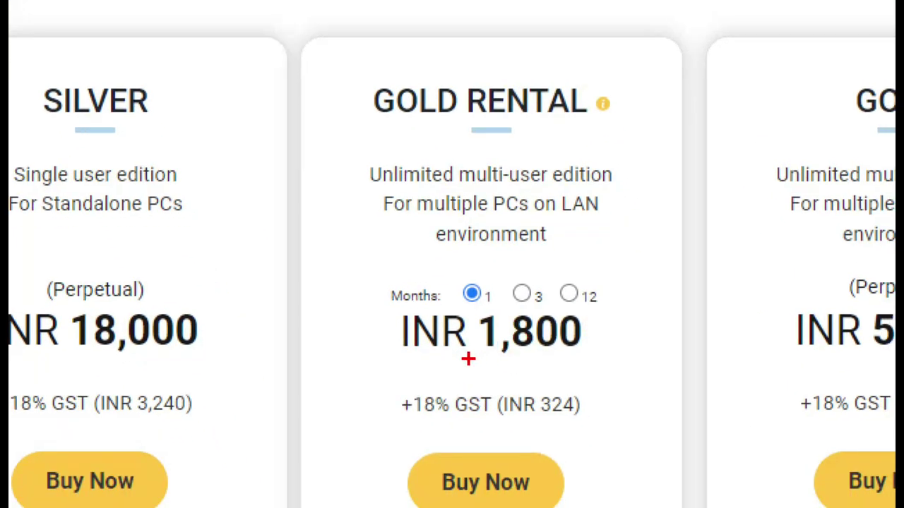
pyautogui.moveTo(401, 433); pyautogui.dragTo(591, 431)
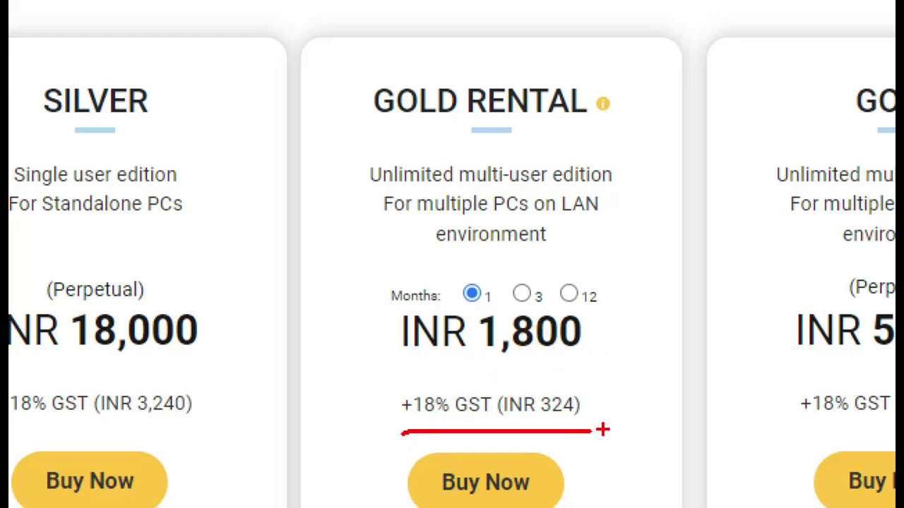
pyautogui.press('Escape')
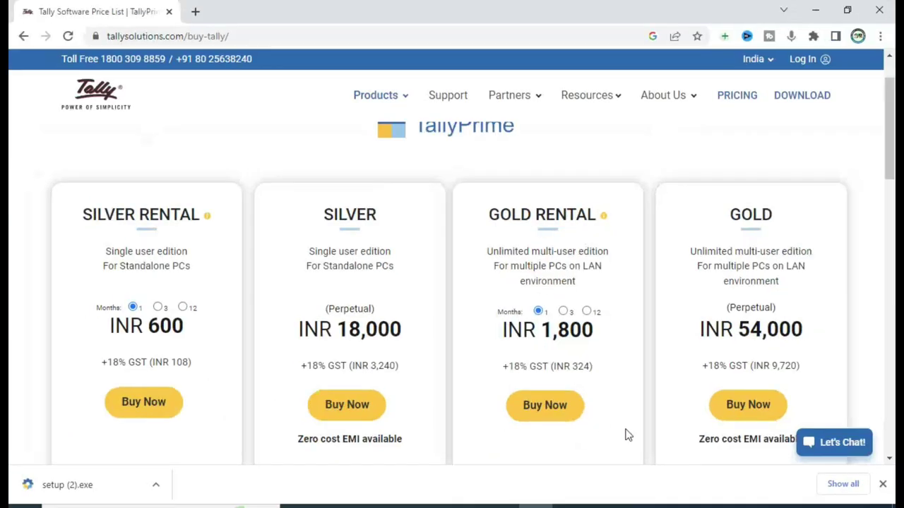
# Open TallyPrime's License Information via the EDU label and choose F7: Reactivate
pyautogui.click(604, 507)
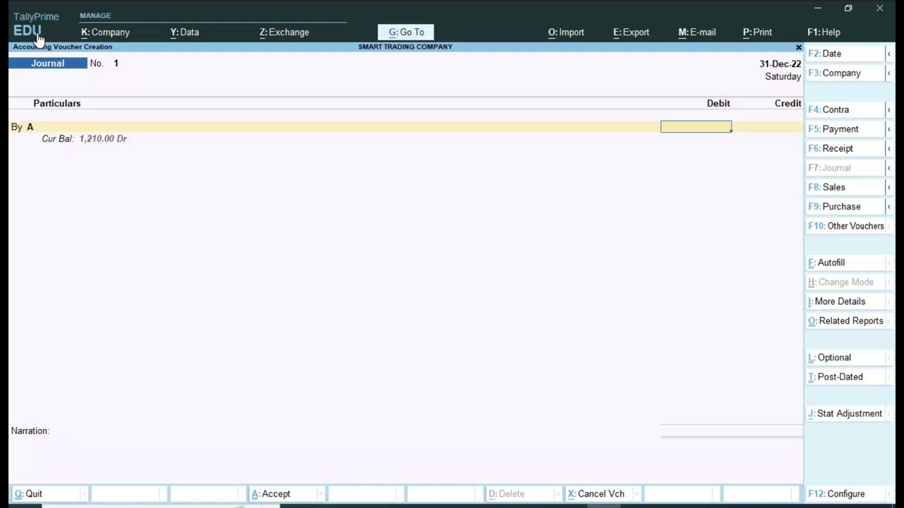
pyautogui.click(38, 34)
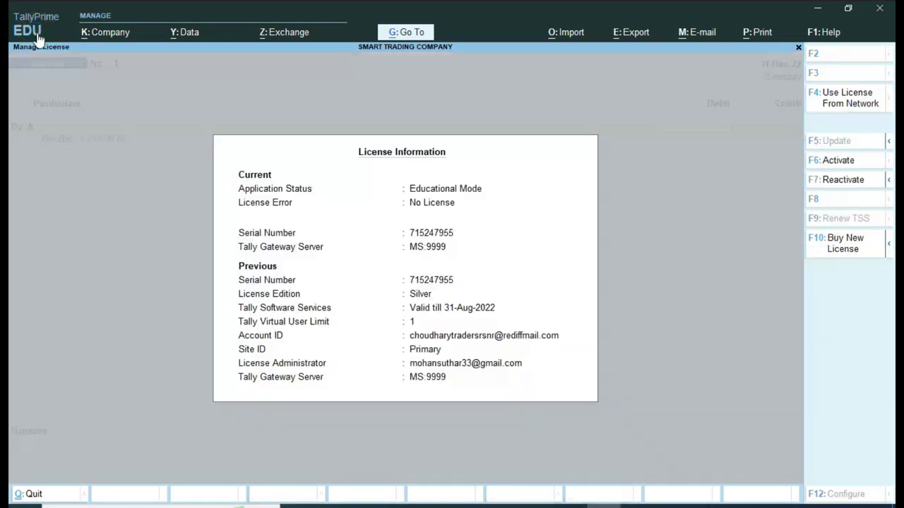
pyautogui.press('ctrl')
pyautogui.click(854, 187)
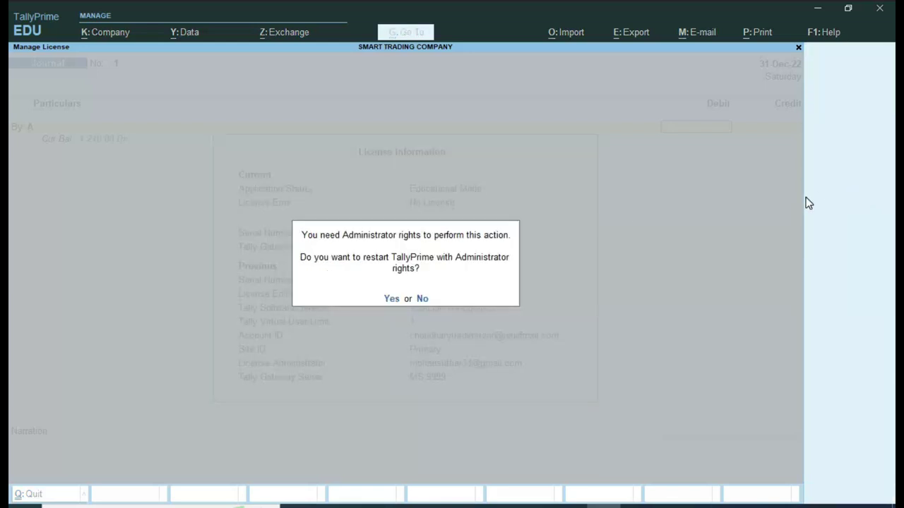
# Answer N to the prompt about restarting with Administrator rights
pyautogui.press('n')
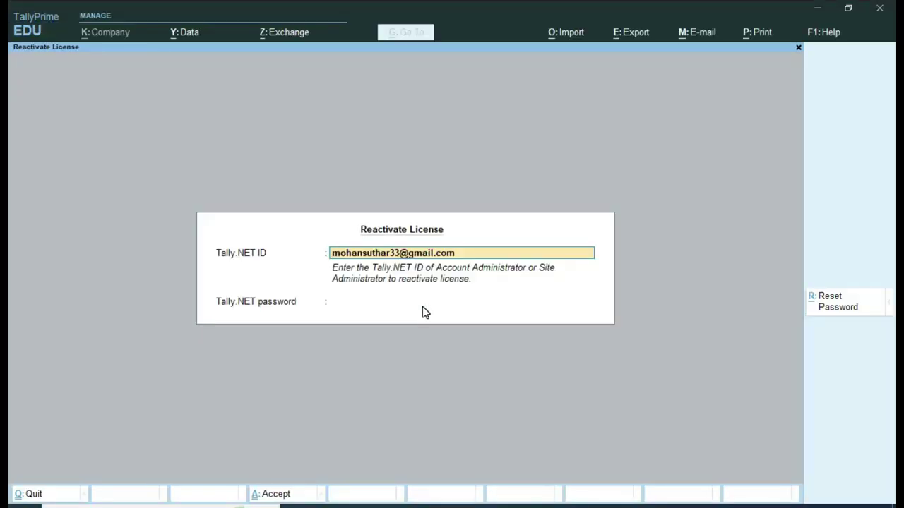
# Log in with the Tally.NET password and pick the second license, opening Tally's buy page
pyautogui.press('Return')
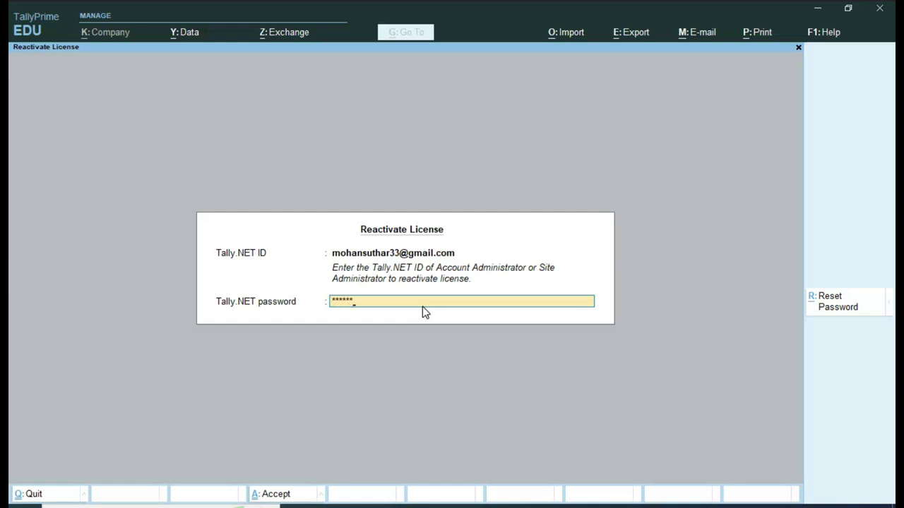
pyautogui.write('*')
pyautogui.press('Return')
pyautogui.press('Down')
pyautogui.press('Down')
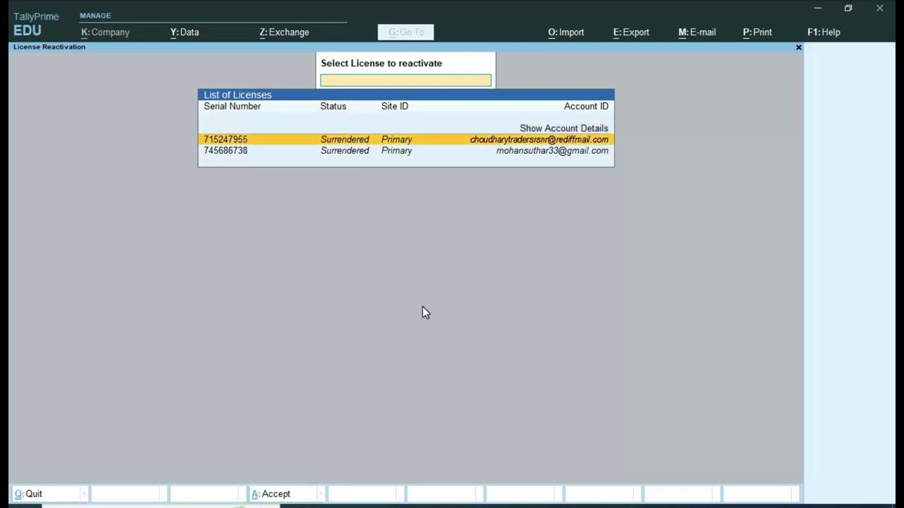
pyautogui.press('Return')
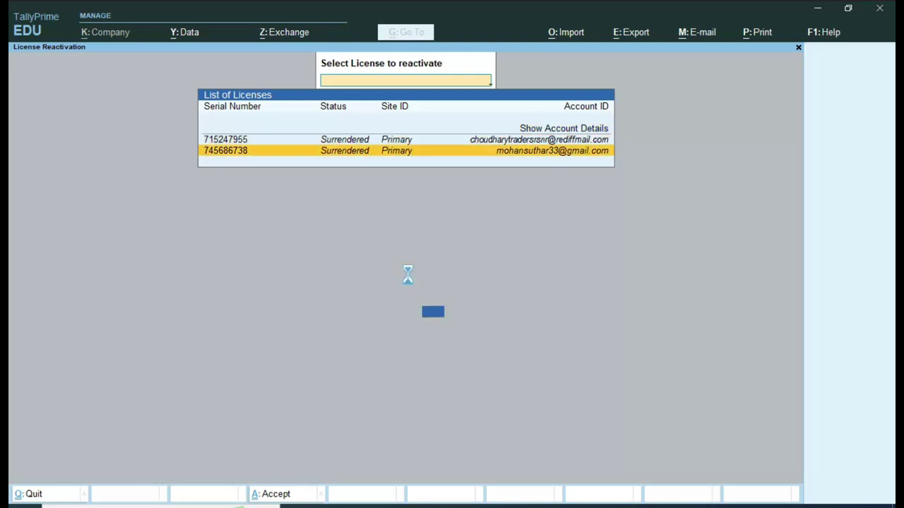
pyautogui.press('Return')
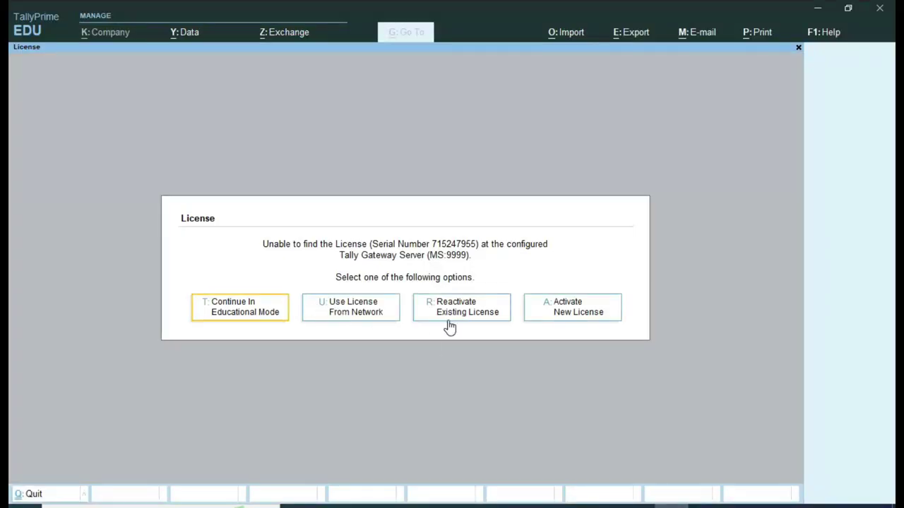
# Sign in with the Tally.NET ID and password and reactivate the first license as Silver
pyautogui.click(448, 319)
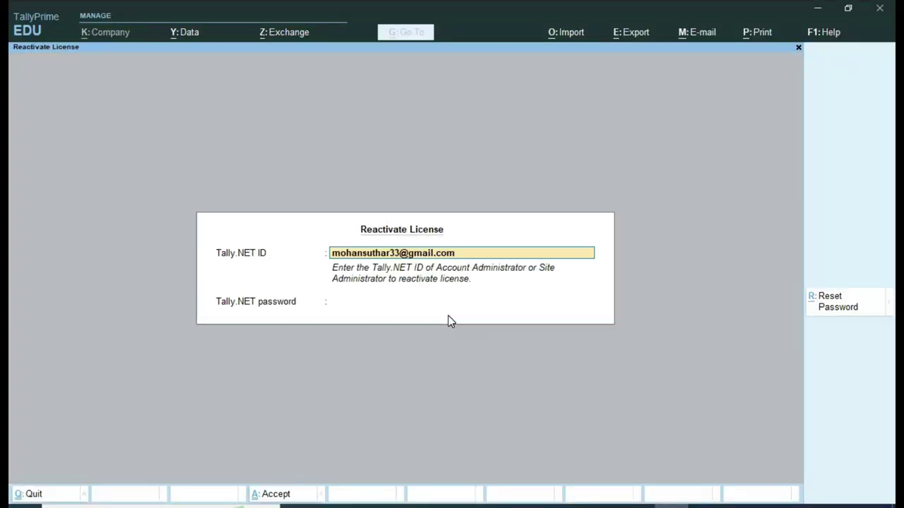
pyautogui.press('Return')
pyautogui.write('*****')
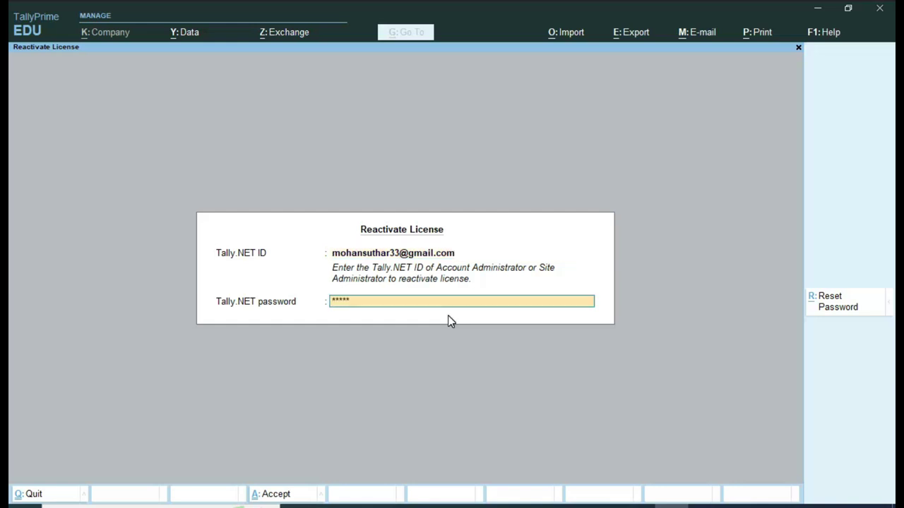
pyautogui.write('****')
pyautogui.press('Return')
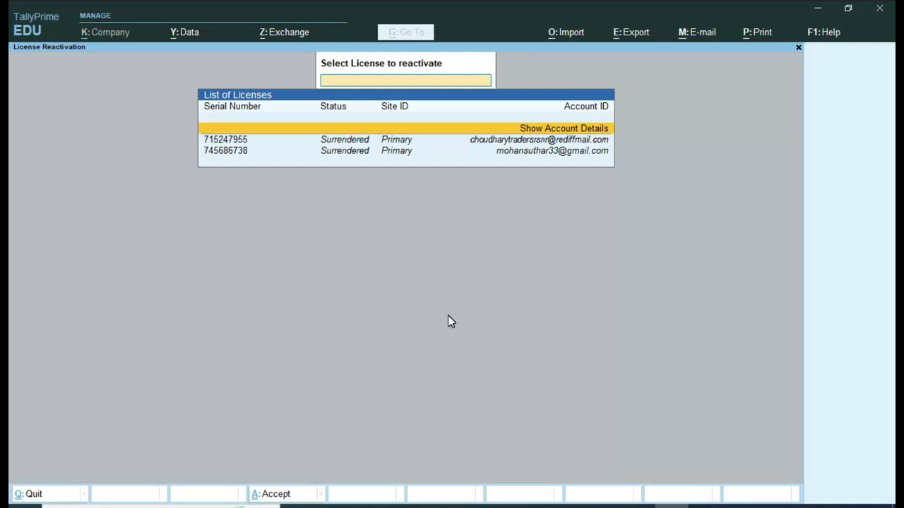
pyautogui.press('Down')
pyautogui.press('Return')
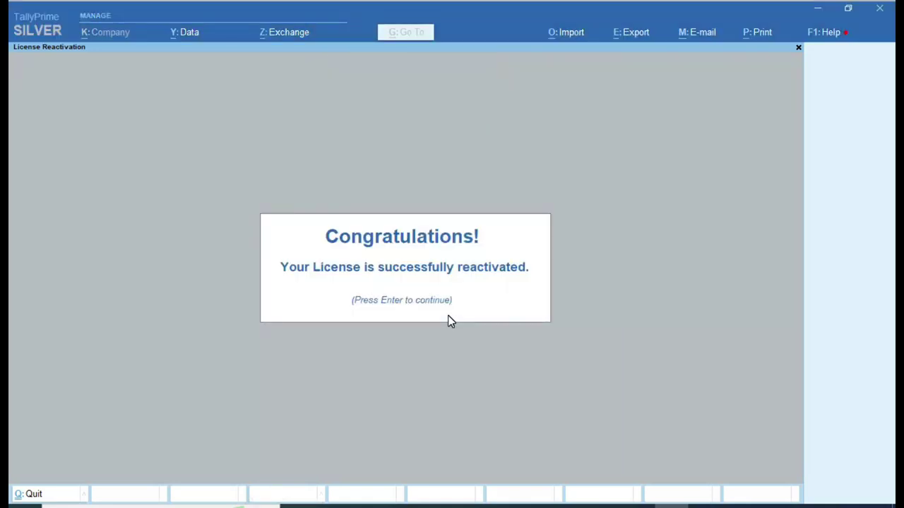
pyautogui.press('Return')
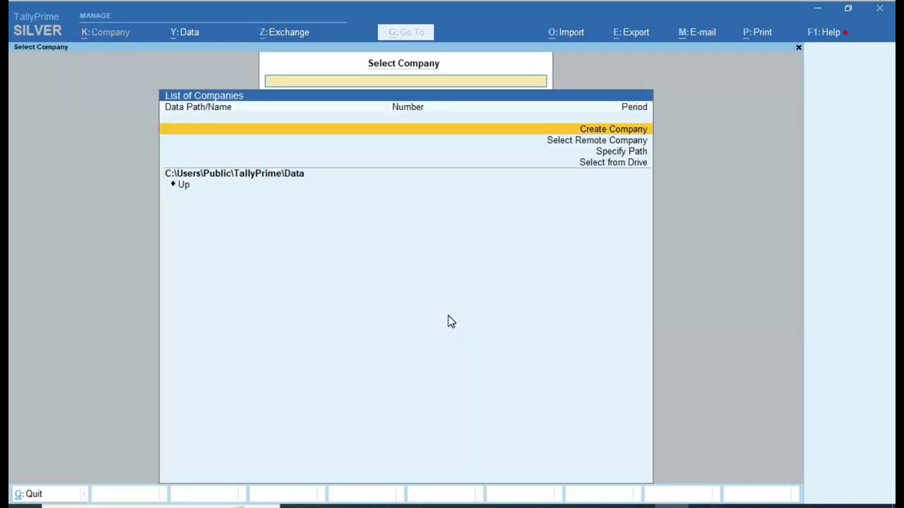